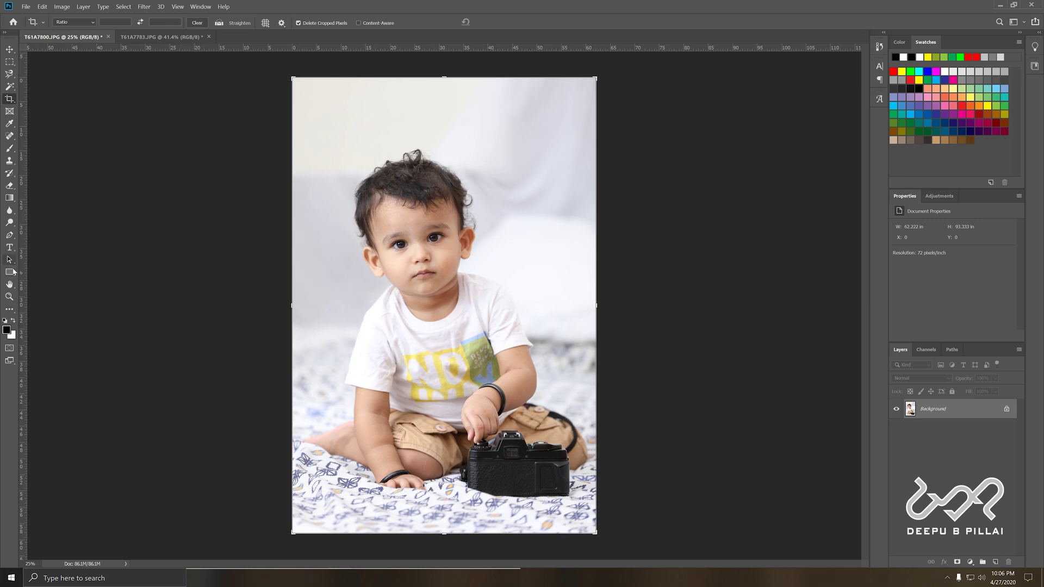
# - Fit the T61A7800 portrait of the boy with a camera to the screen
pyautogui.doubleClick(10, 285)
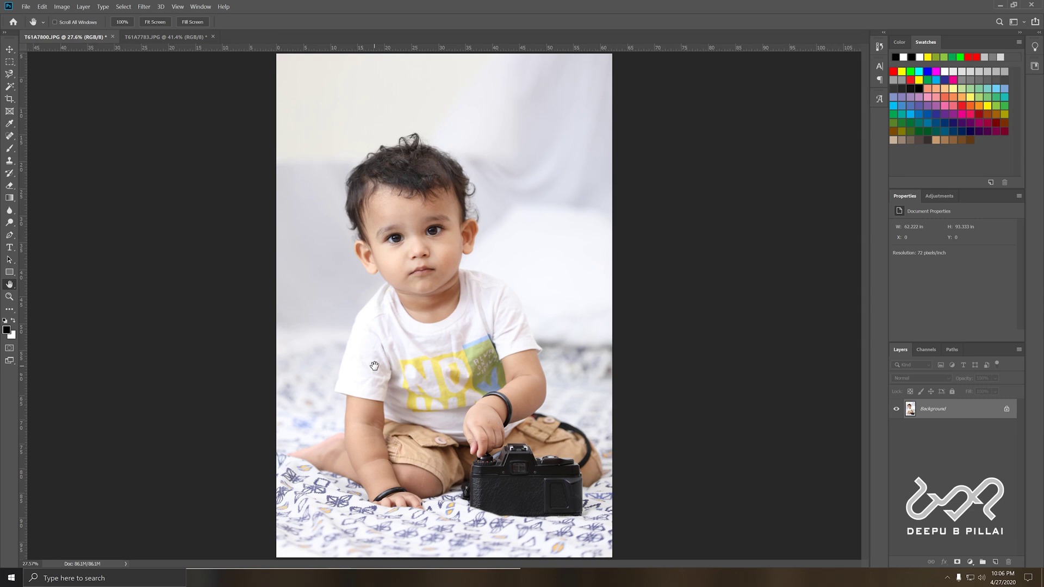
# - Duplicate the photo onto Layer 1, then delete the two extra copy layers
pyautogui.hotkey('ctrl', 'j')
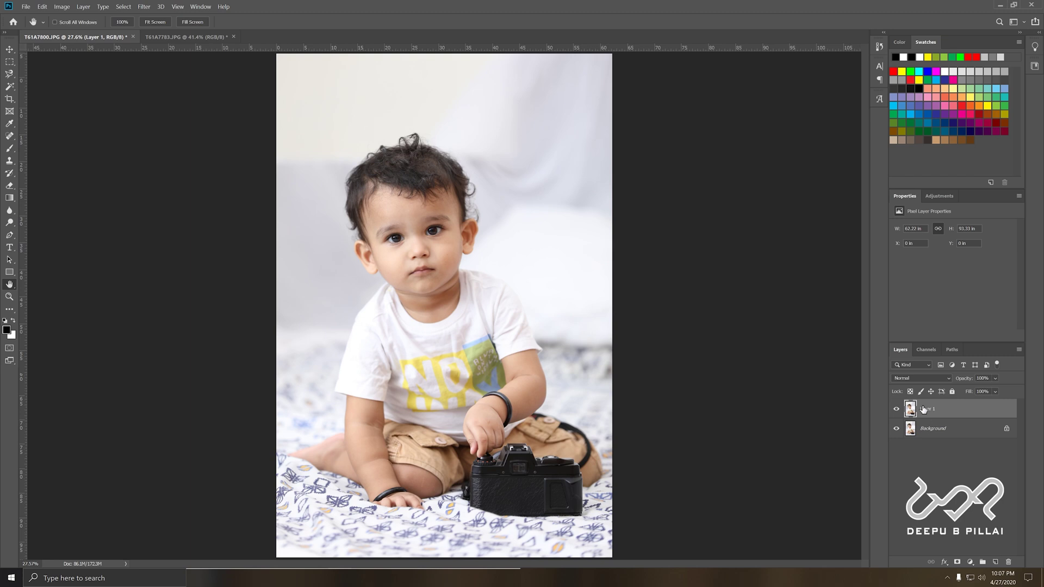
pyautogui.moveTo(923, 409); pyautogui.dragTo(995, 565)
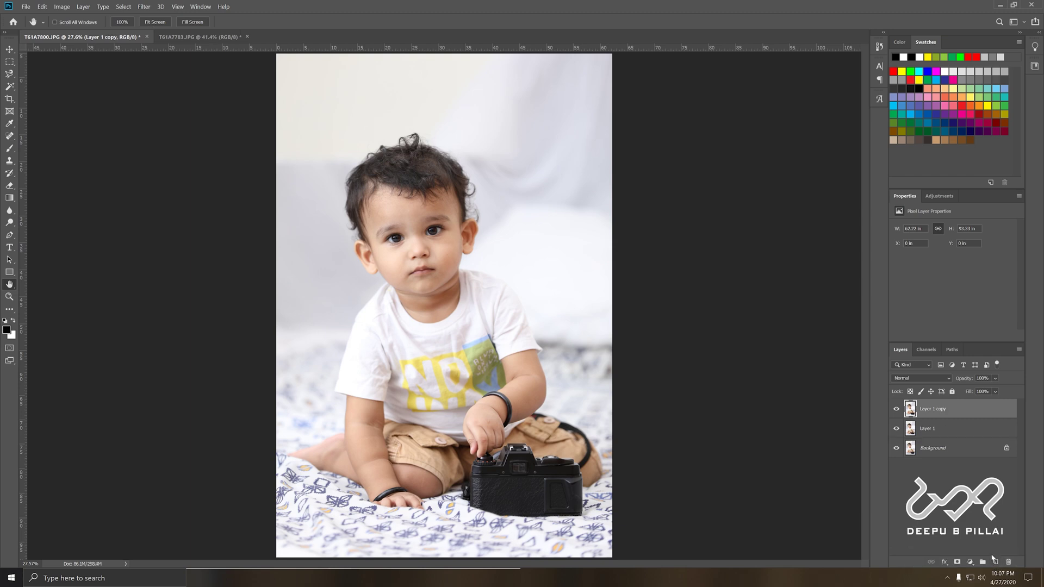
pyautogui.moveTo(930, 410); pyautogui.dragTo(995, 562)
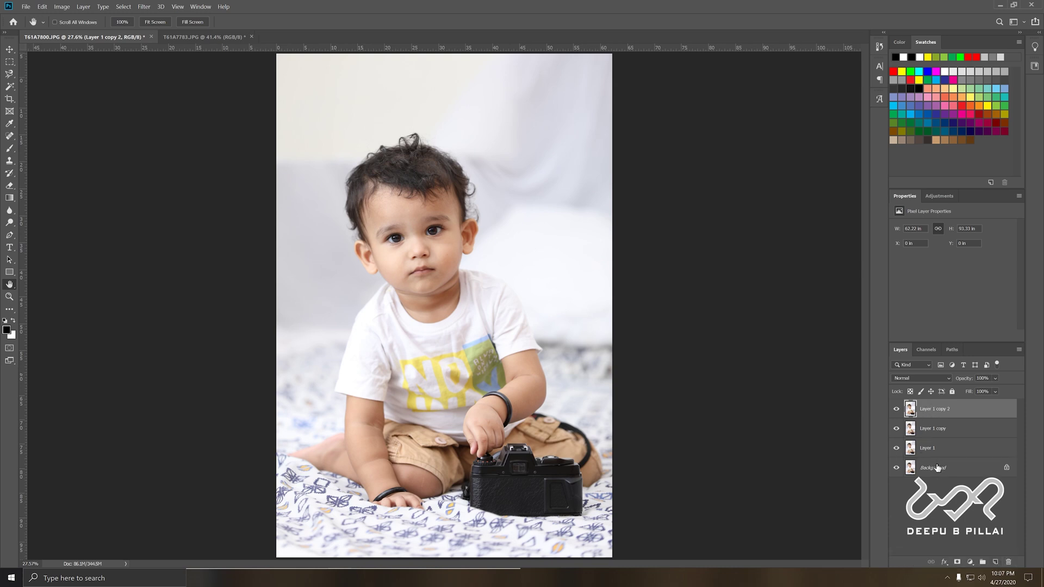
pyautogui.click(895, 409)
pyautogui.click(896, 429)
pyautogui.click(947, 429)
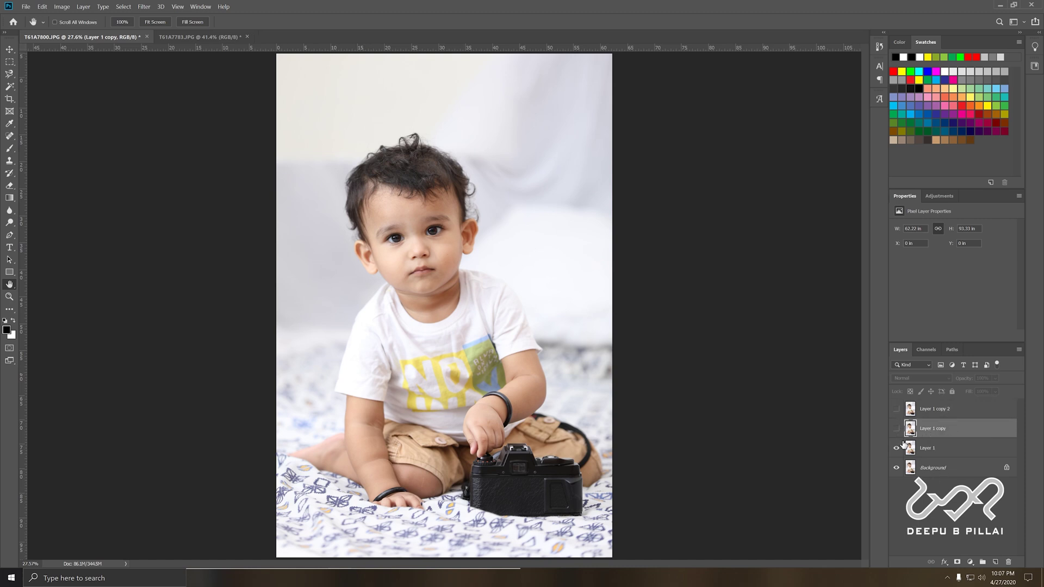
pyautogui.keyDown('shift'); pyautogui.click(936, 409); pyautogui.keyUp('shift')
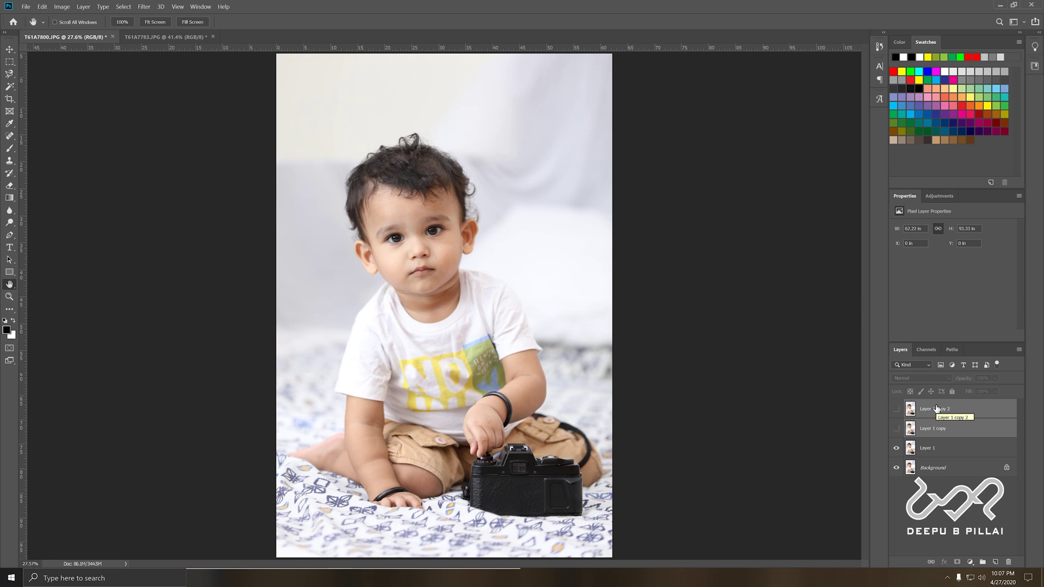
pyautogui.rightClick(936, 408)
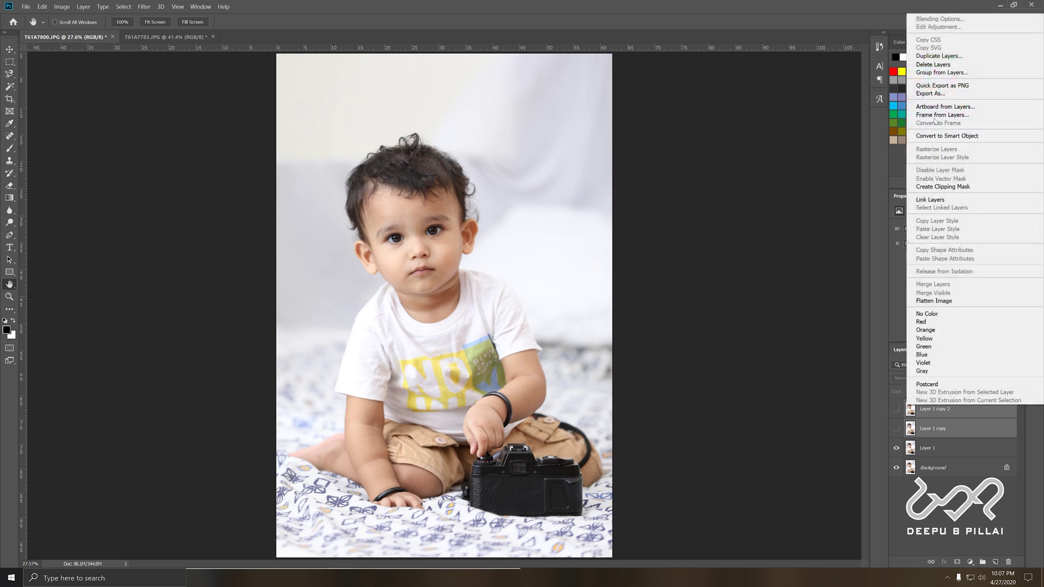
pyautogui.click(932, 64)
pyautogui.click(499, 237)
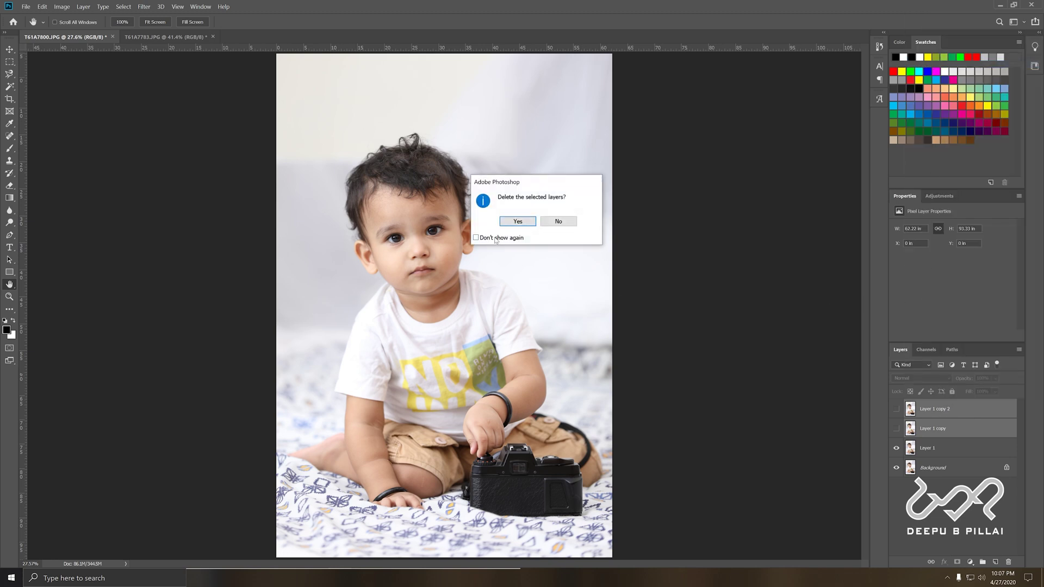
pyautogui.click(529, 223)
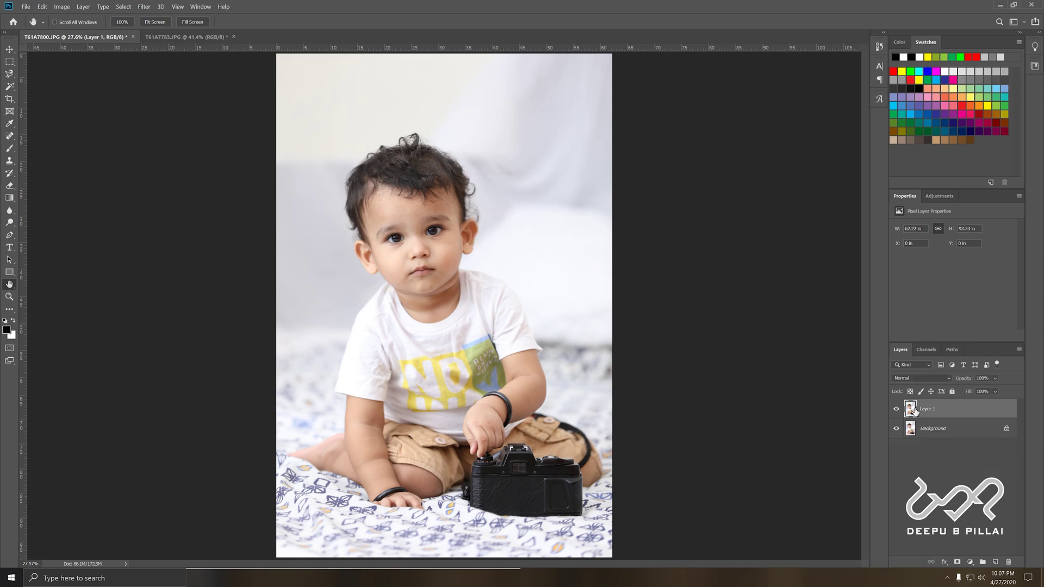
# - Duplicate Layer 1 as a hidden copy named 'dilu' and make Layer 1 active
pyautogui.click(896, 409)
pyautogui.click(896, 429)
pyautogui.click(896, 429)
pyautogui.click(897, 409)
pyautogui.hotkey('ctrl', 'j')
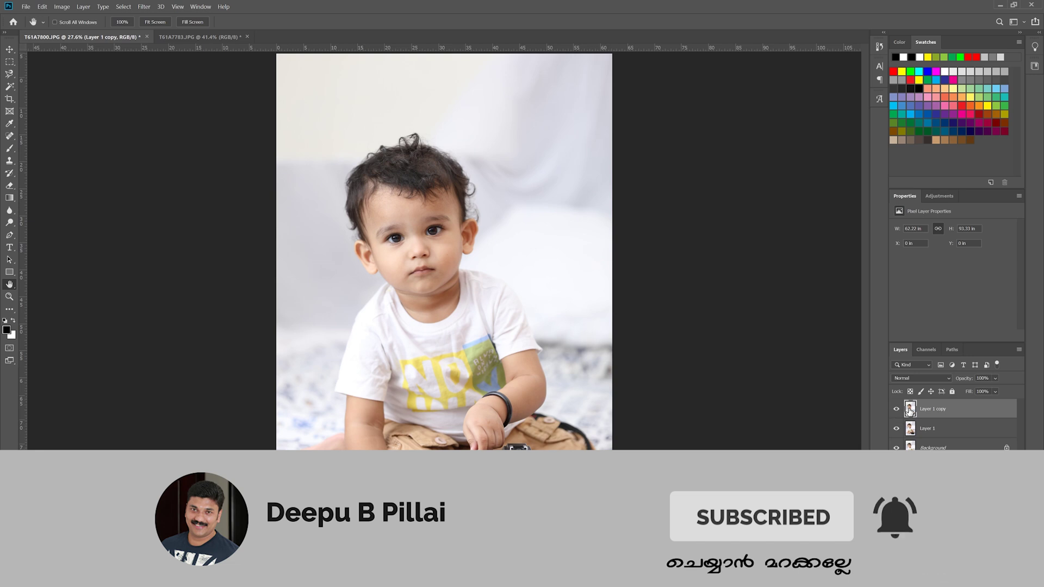
pyautogui.doubleClick(935, 412)
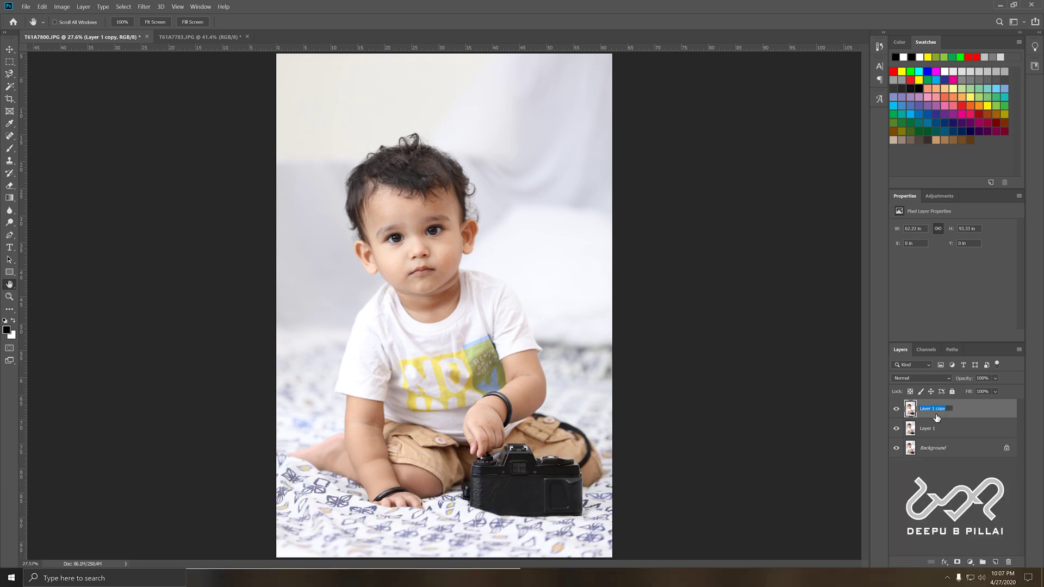
pyautogui.write('dilu')
pyautogui.press('Return')
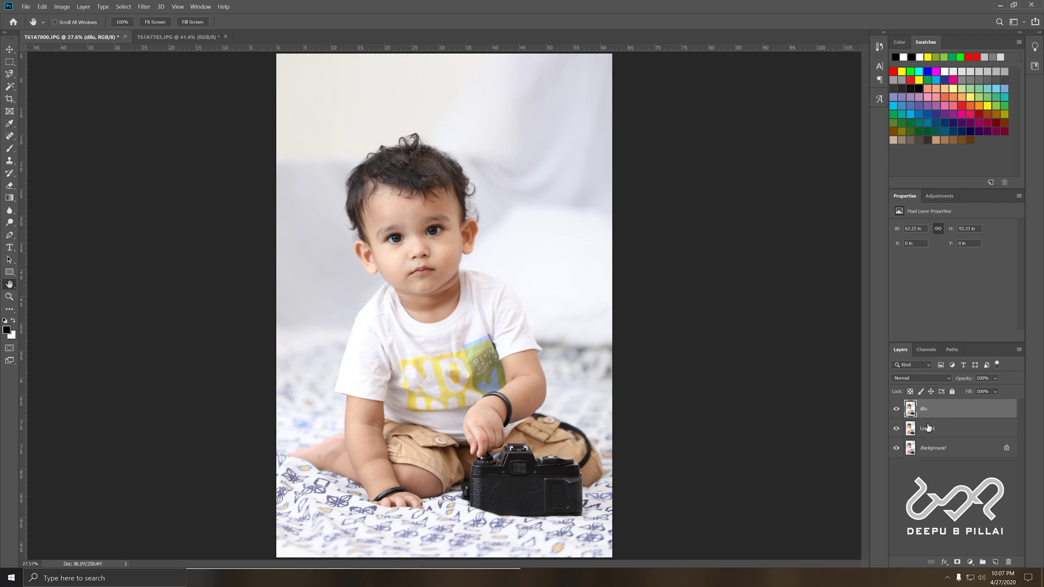
pyautogui.click(926, 430)
pyautogui.click(896, 408)
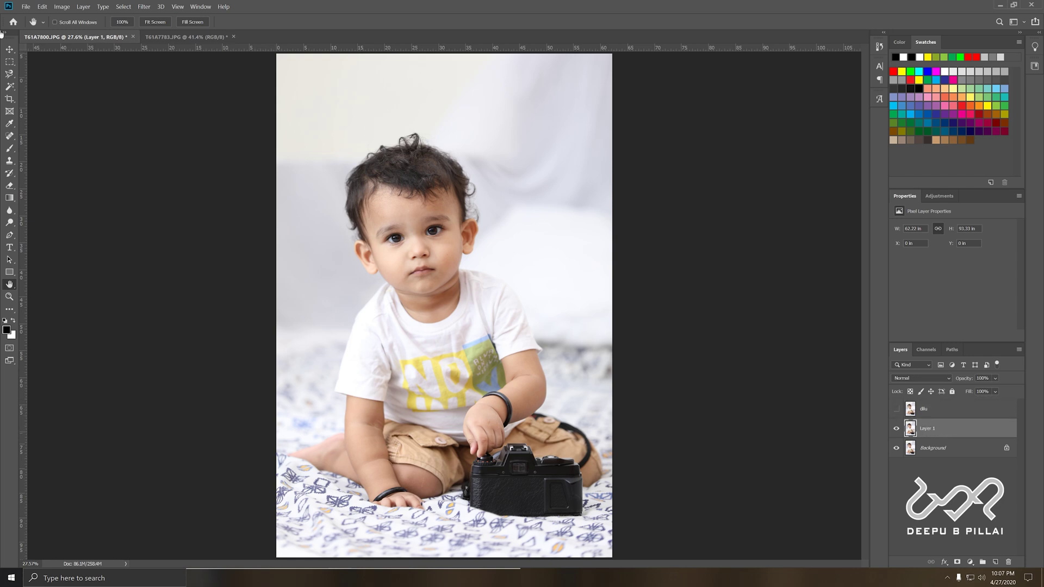
# - Apply the Stylize Extrude filter to Layer 1 with Size 30 and Depth 30
pyautogui.click(140, 8)
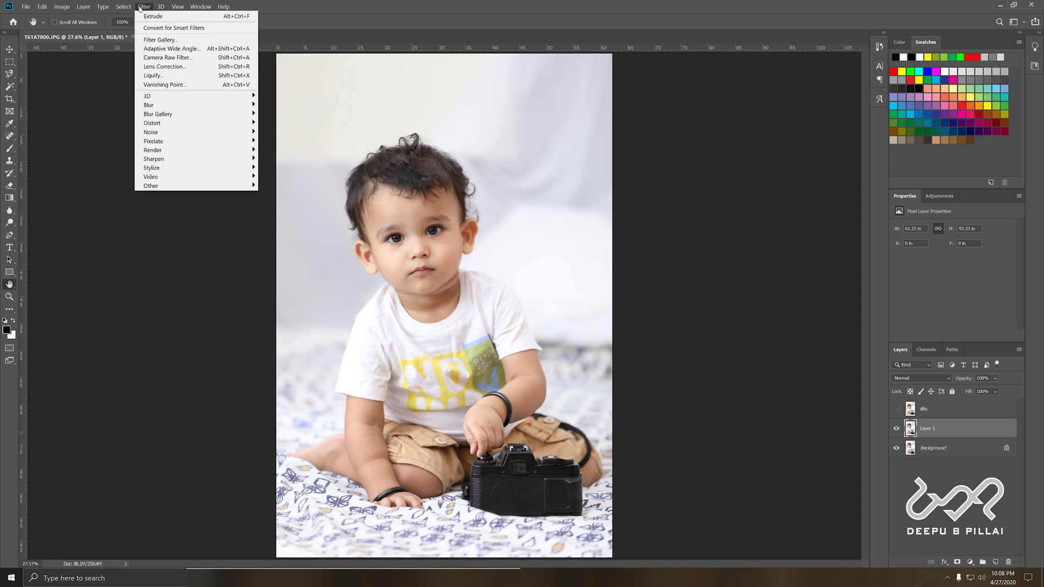
pyautogui.moveTo(167, 161)
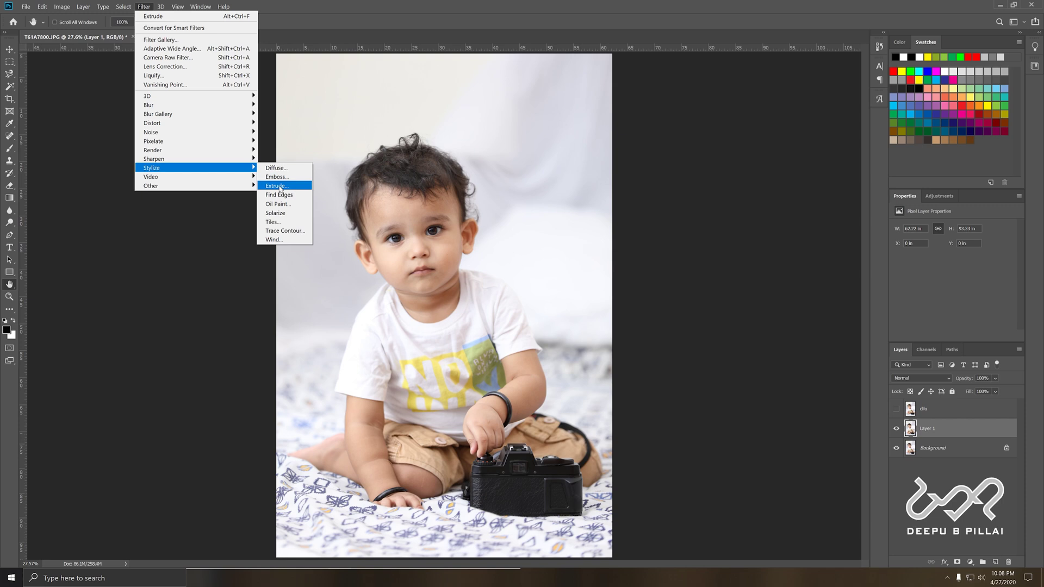
pyautogui.click(278, 186)
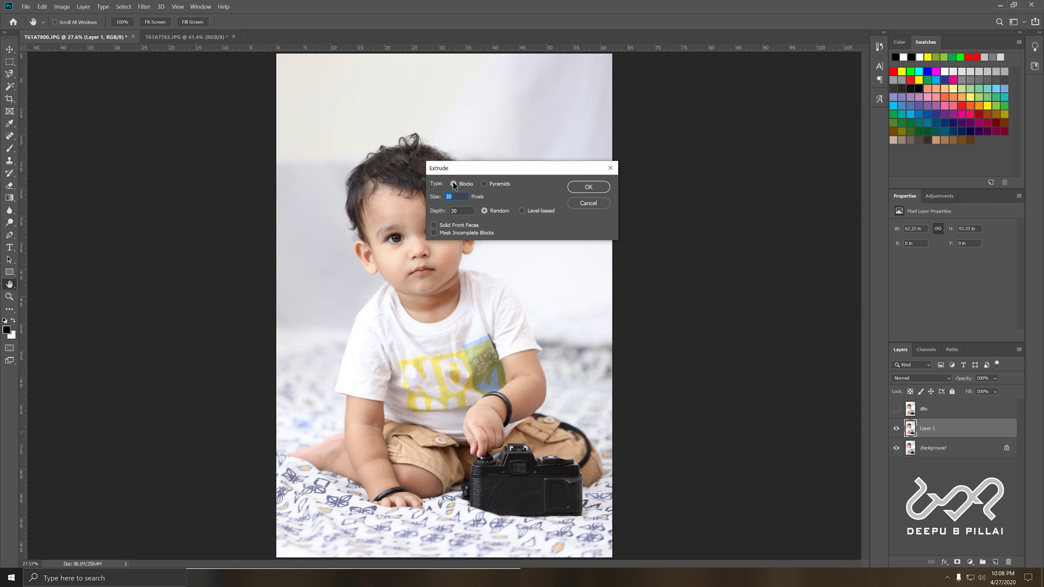
pyautogui.click(581, 188)
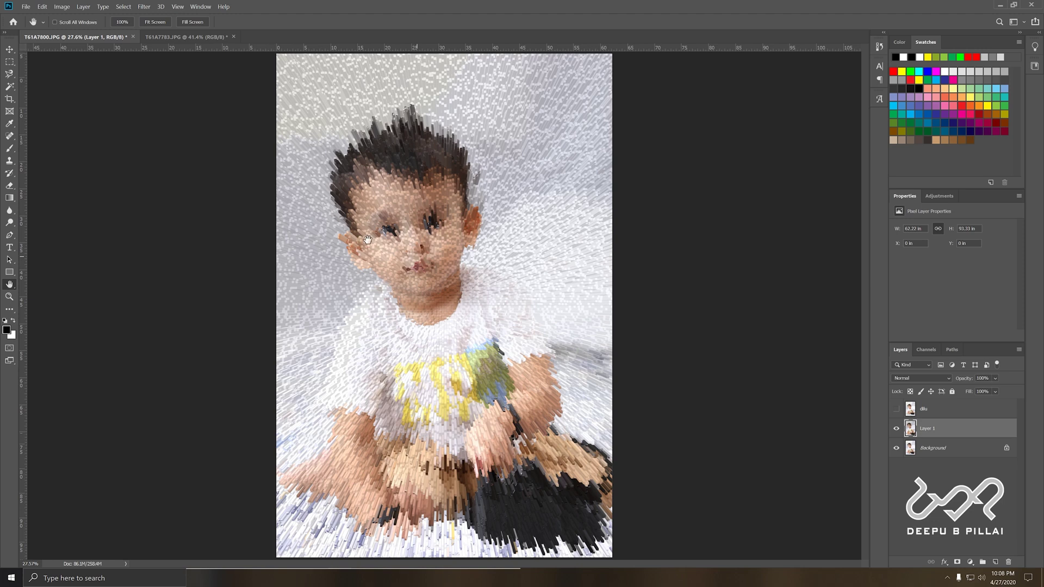
# - Try erasing the effect off the face, undo it, and add a layer mask to Layer 1
pyautogui.click(10, 186)
pyautogui.moveTo(437, 207)
pyautogui.mouseDown()
pyautogui.moveTo(435, 256)
pyautogui.moveTo(402, 261)
pyautogui.moveTo(379, 217)
pyautogui.moveTo(410, 263)
pyautogui.moveTo(419, 175)
pyautogui.moveTo(421, 217)
pyautogui.mouseUp()
pyautogui.hotkey('ctrl', 'z')
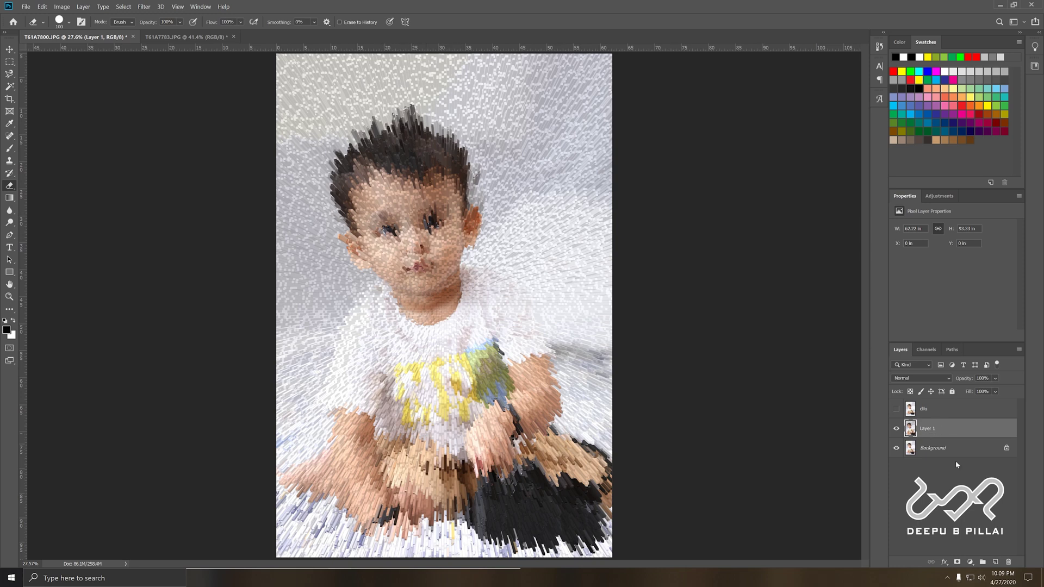
pyautogui.click(957, 563)
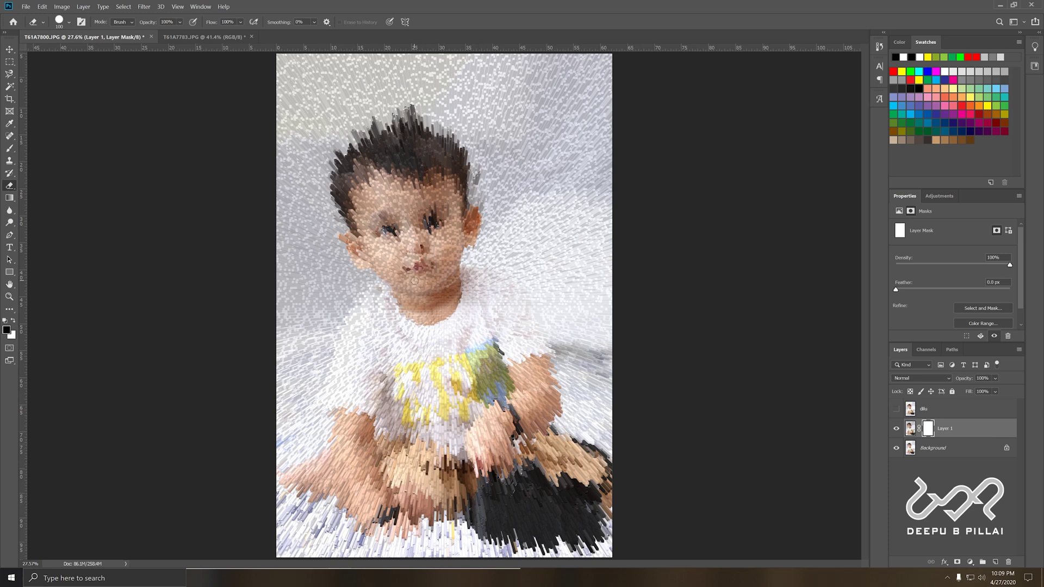
# - Paint black on Layer 1's mask over the eyes and mouth to reveal the clear face
pyautogui.click(9, 148)
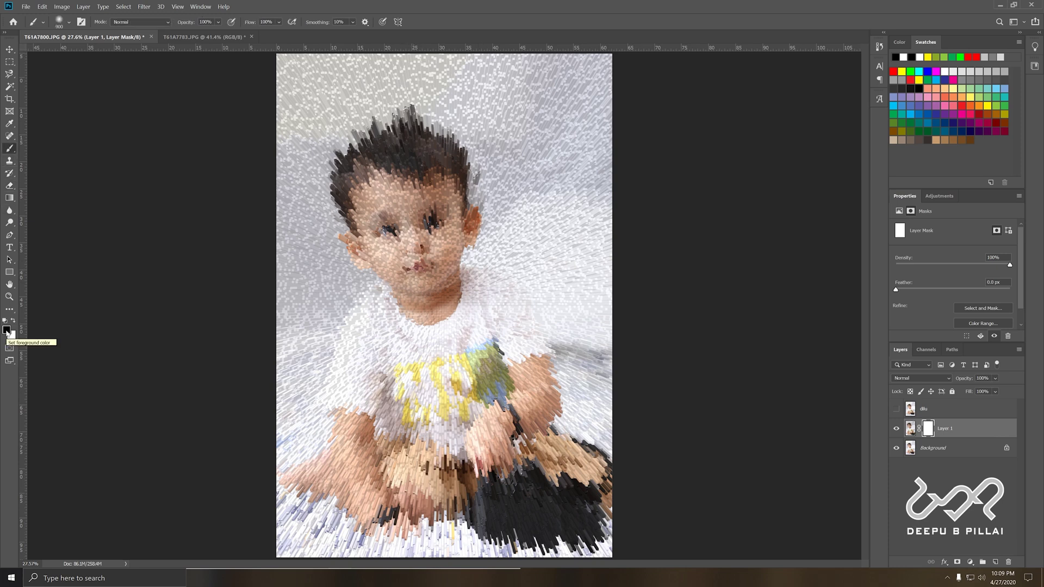
pyautogui.press('x')
pyautogui.press('x')
pyautogui.press('x')
pyautogui.press('x')
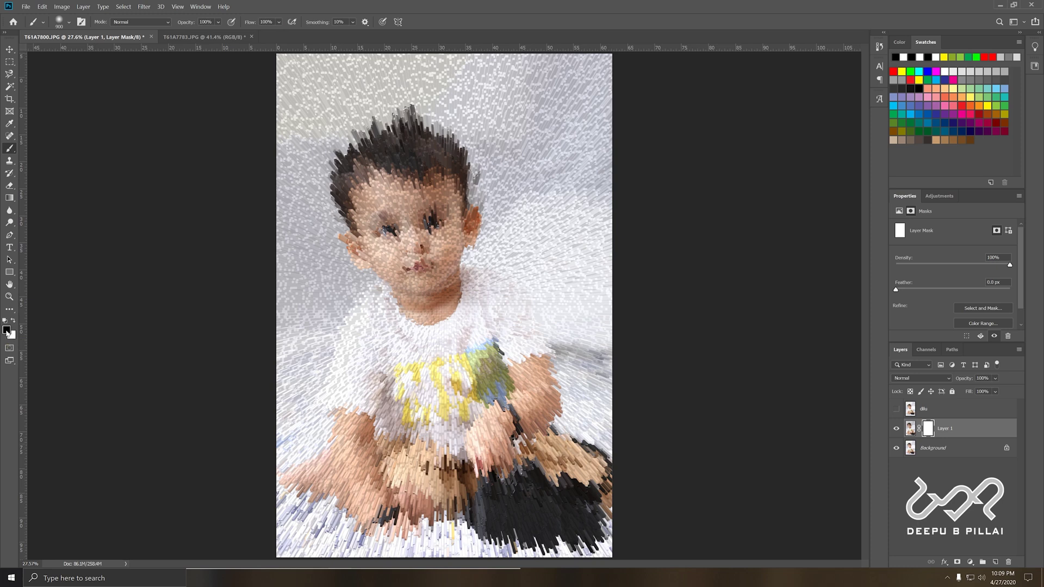
pyautogui.press('x')
pyautogui.press('x')
pyautogui.press('x')
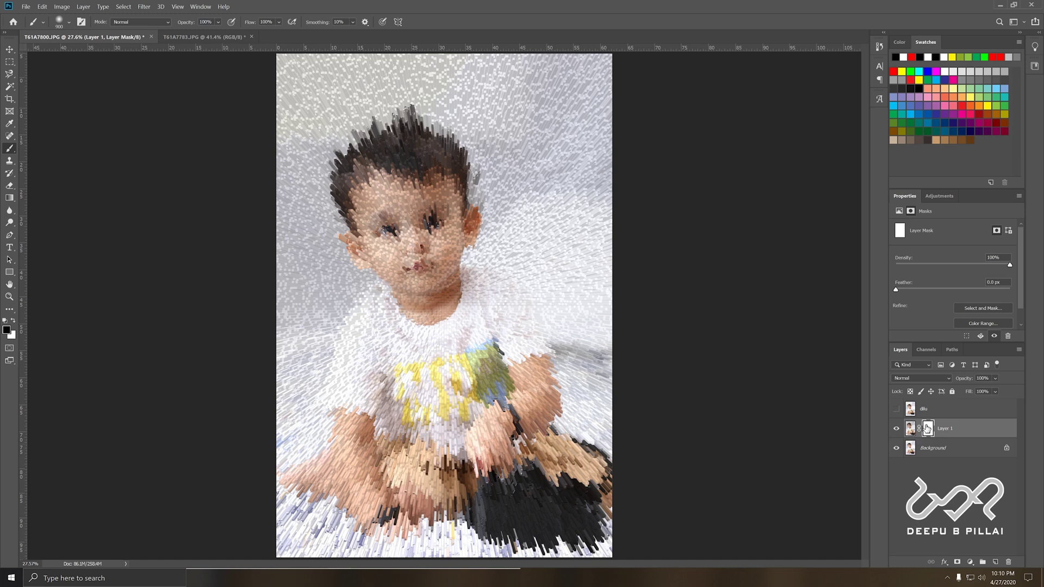
pyautogui.moveTo(397, 244)
pyautogui.mouseDown()
pyautogui.moveTo(388, 207)
pyautogui.moveTo(407, 239)
pyautogui.moveTo(430, 217)
pyautogui.mouseUp()
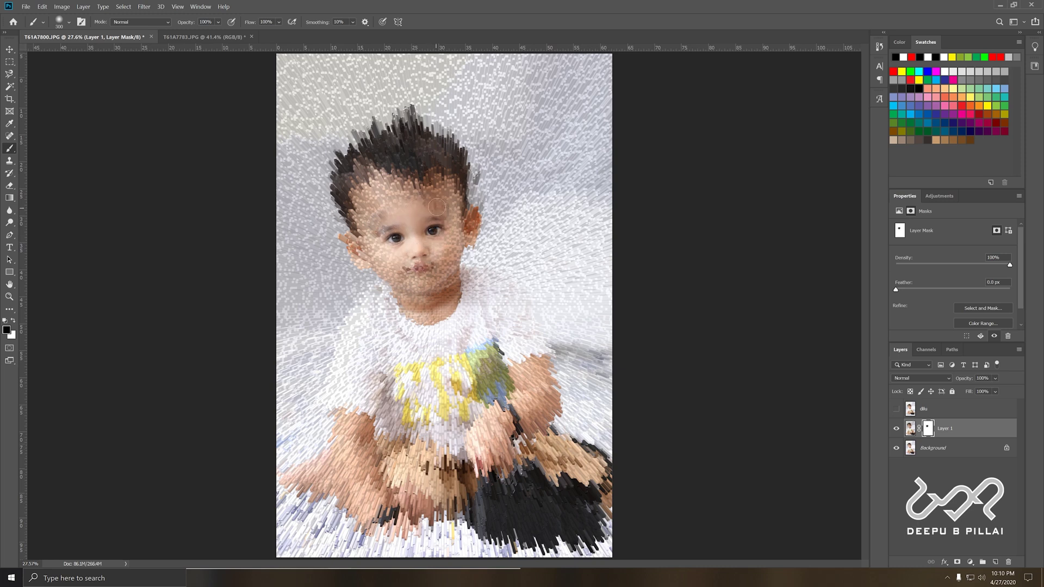
pyautogui.moveTo(391, 262); pyautogui.dragTo(435, 268)
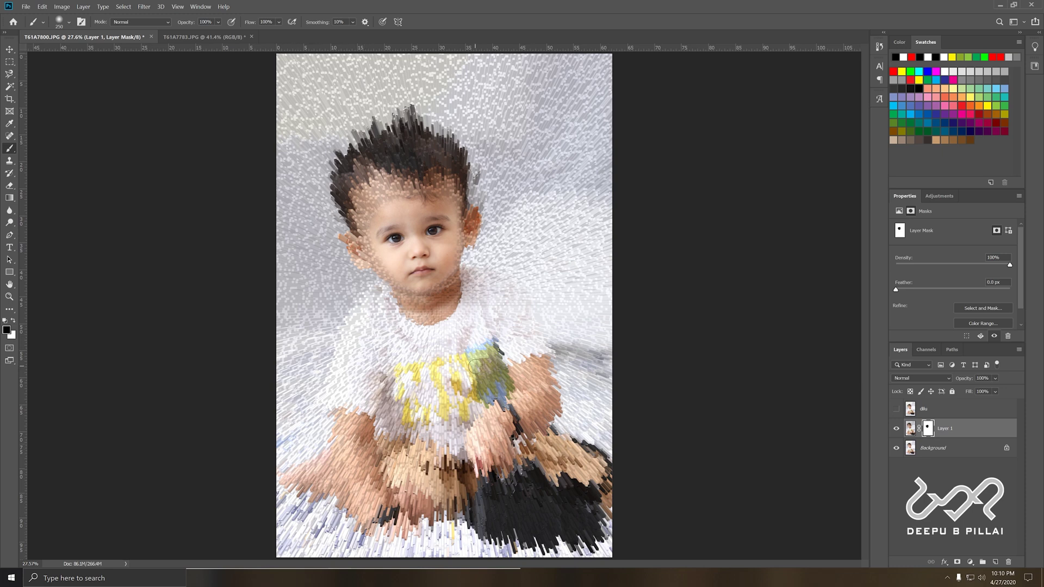
# - Apply a Pyramids Extrude, Size 30 and Depth 30, to the top dilu layer
pyautogui.click(896, 429)
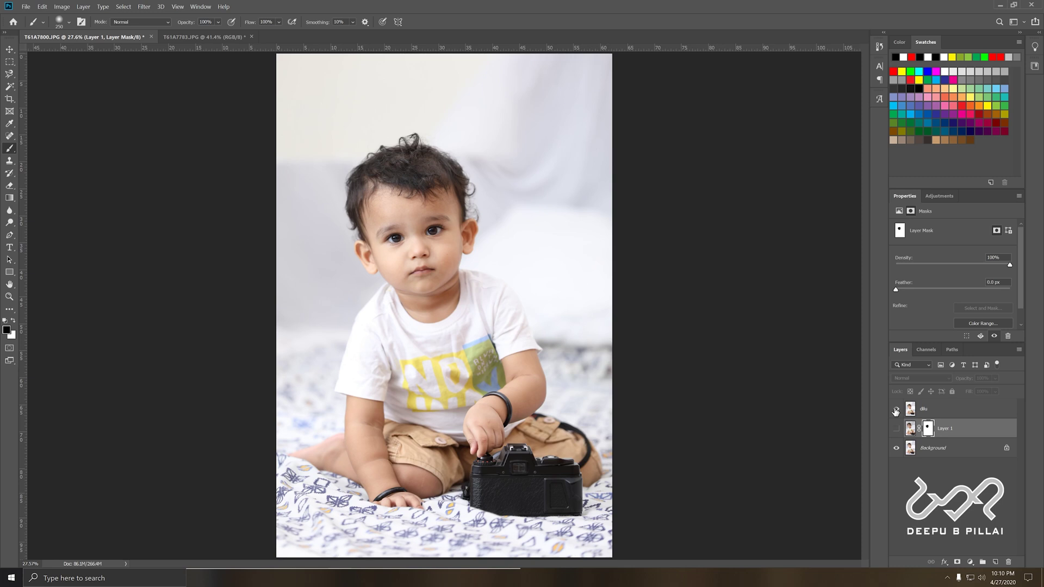
pyautogui.click(923, 410)
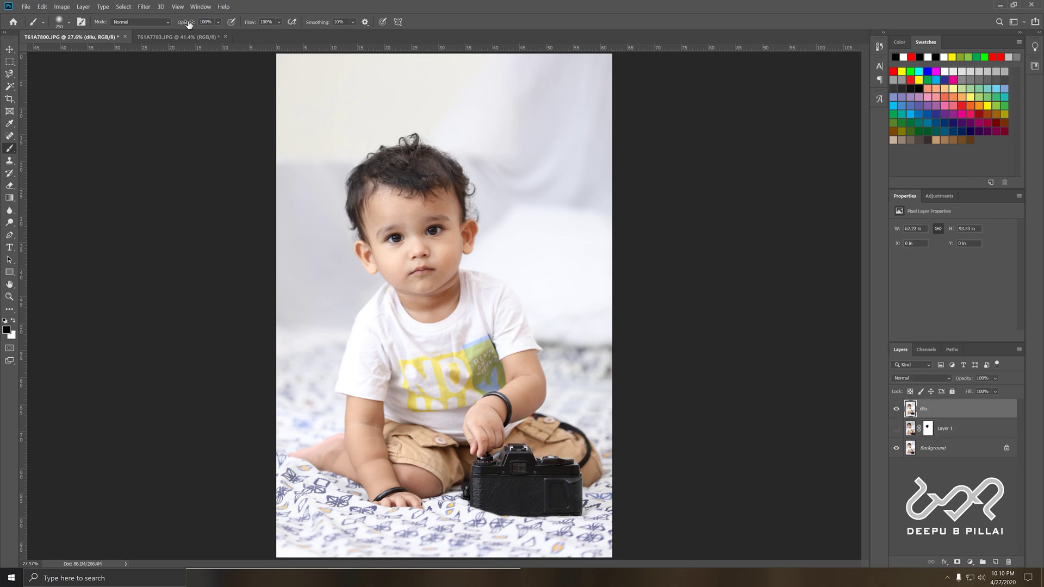
pyautogui.click(144, 7)
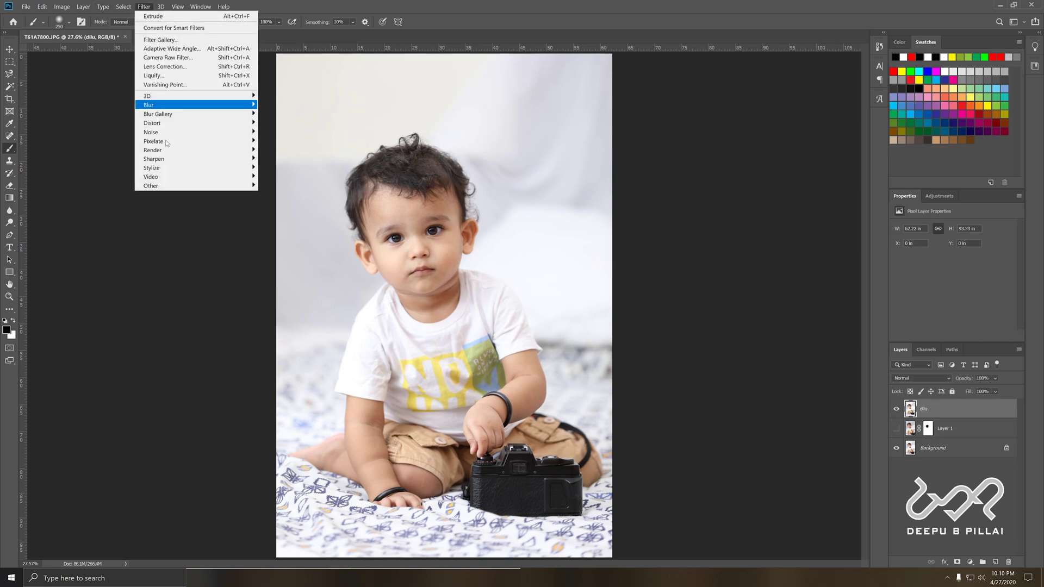
pyautogui.moveTo(170, 161)
pyautogui.moveTo(235, 170)
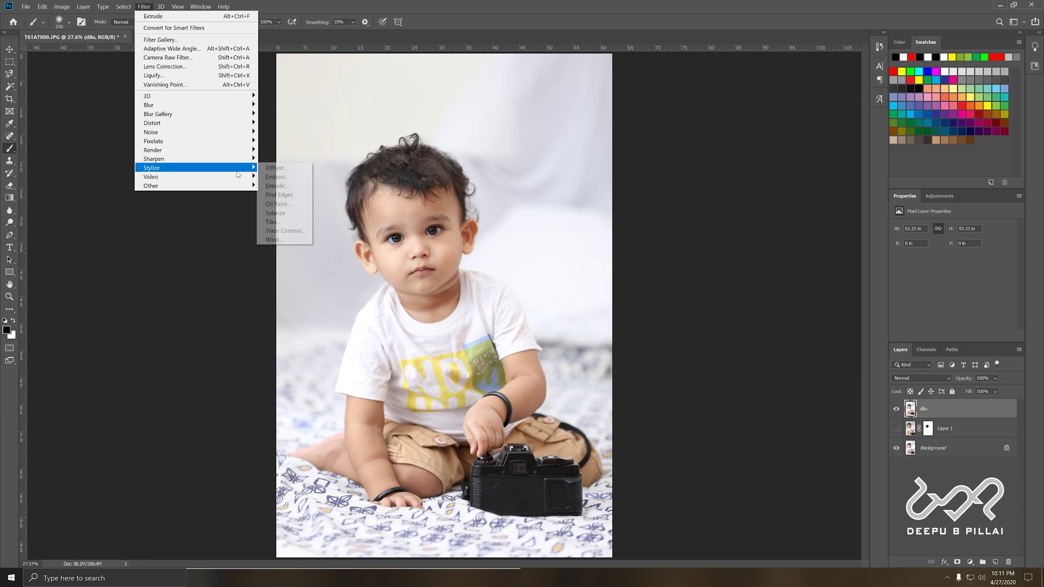
pyautogui.click(289, 187)
pyautogui.click(483, 184)
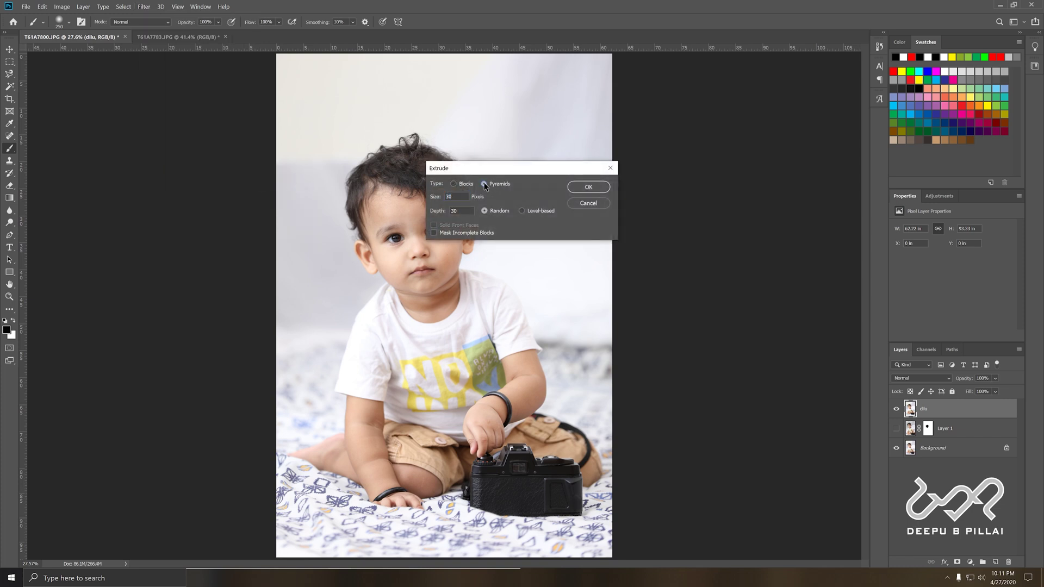
pyautogui.click(588, 188)
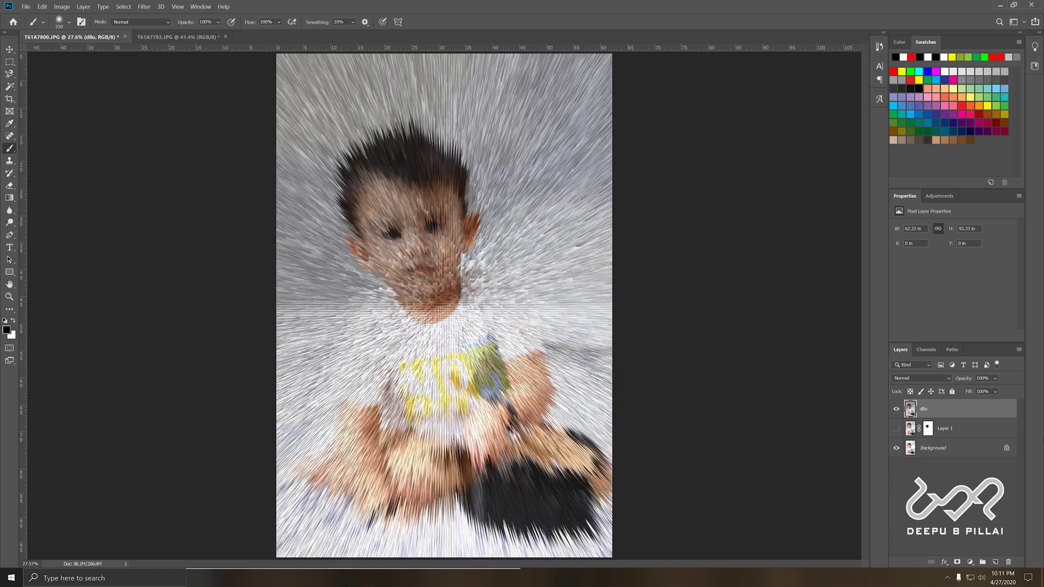
# - Mask the extruded dilu layer and paint the eyes, cheeks, nose and chin back to clear
pyautogui.click(957, 561)
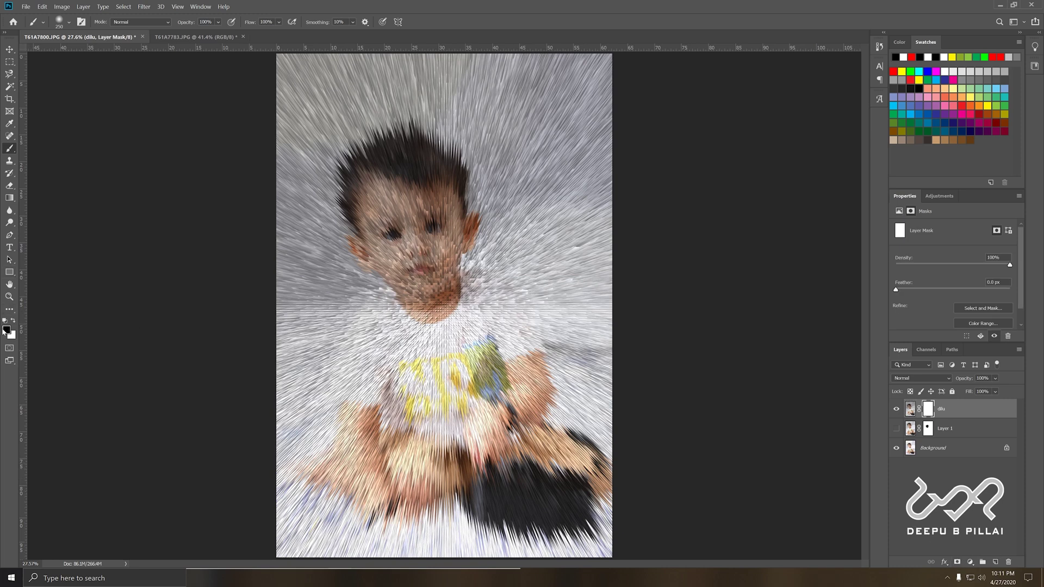
pyautogui.moveTo(443, 223)
pyautogui.mouseDown()
pyautogui.moveTo(395, 220)
pyautogui.moveTo(426, 217)
pyautogui.moveTo(389, 204)
pyautogui.moveTo(383, 225)
pyautogui.moveTo(428, 259)
pyautogui.mouseUp()
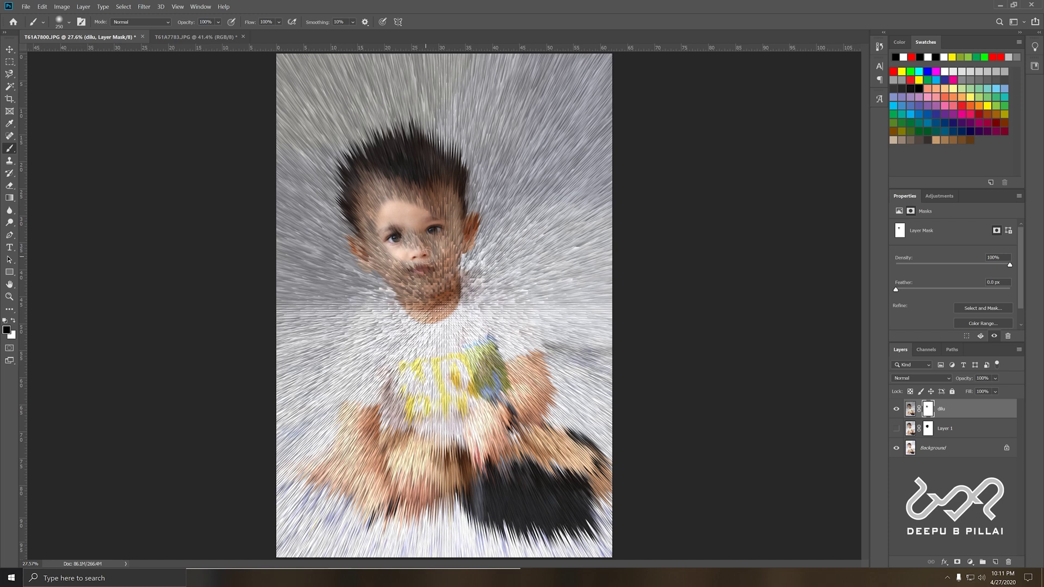
pyautogui.moveTo(417, 217)
pyautogui.mouseDown()
pyautogui.moveTo(440, 208)
pyautogui.moveTo(435, 263)
pyautogui.moveTo(420, 267)
pyautogui.moveTo(403, 248)
pyautogui.moveTo(411, 218)
pyautogui.moveTo(429, 251)
pyautogui.moveTo(422, 266)
pyautogui.moveTo(385, 219)
pyautogui.moveTo(430, 269)
pyautogui.mouseUp()
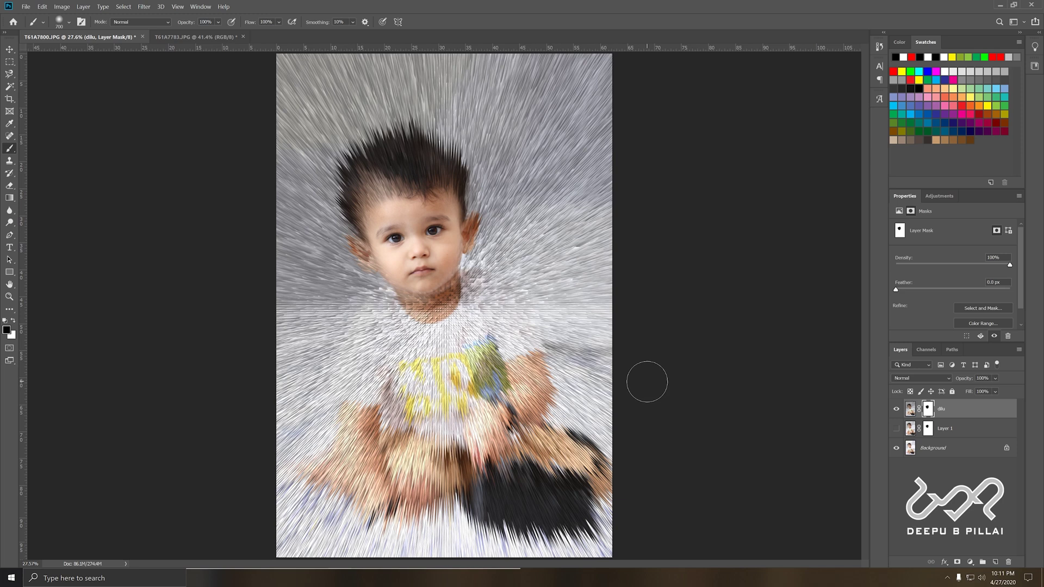
pyautogui.click(195, 37)
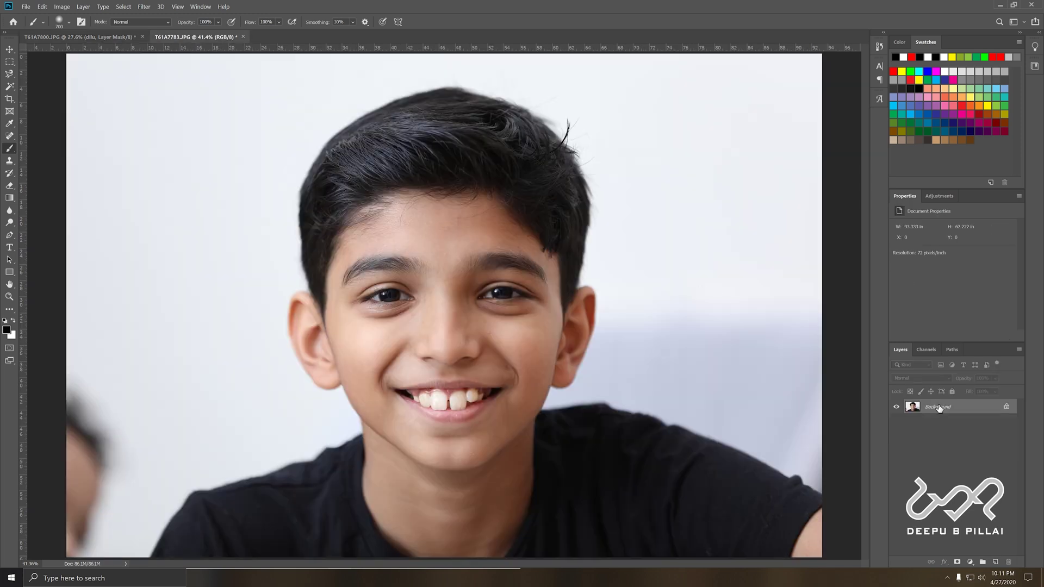
# - Duplicate the smiling boy's Layer 1, extrude the copy, and mask his face back to sharp
pyautogui.moveTo(939, 408); pyautogui.dragTo(995, 561)
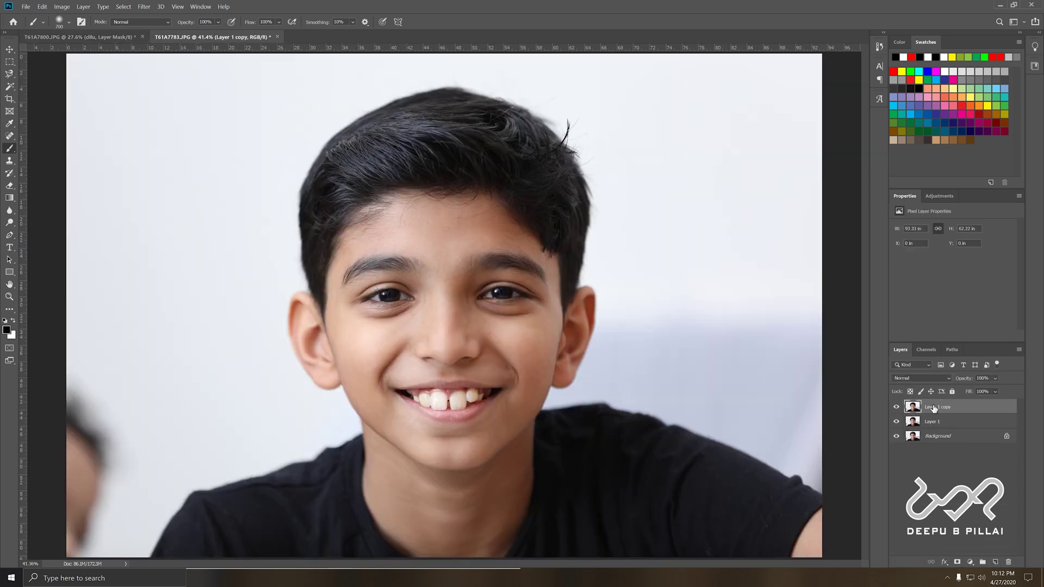
pyautogui.click(143, 7)
pyautogui.click(275, 186)
pyautogui.click(598, 183)
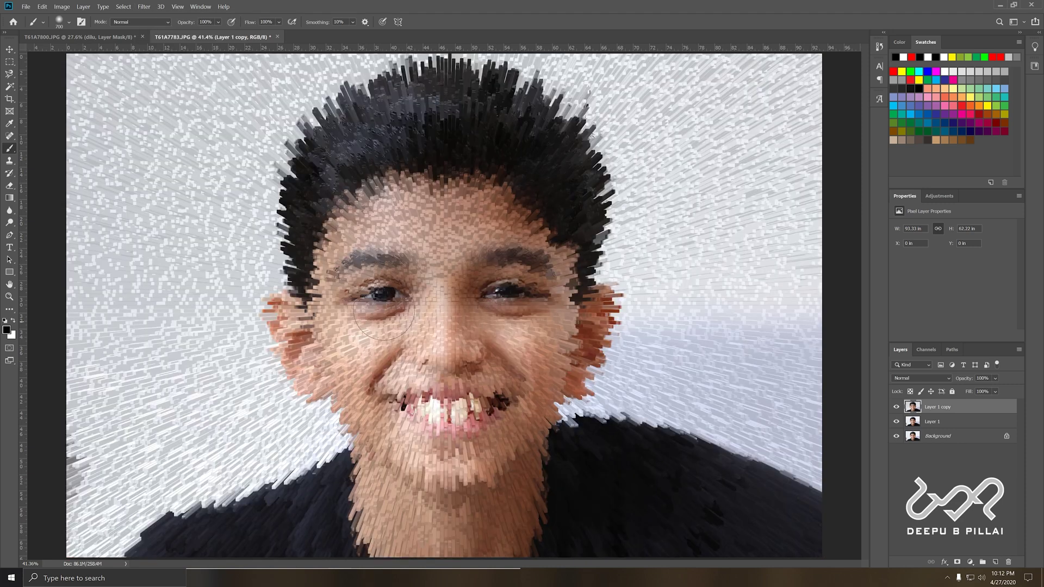
pyautogui.click(956, 562)
pyautogui.moveTo(418, 288)
pyautogui.mouseDown()
pyautogui.moveTo(299, 304)
pyautogui.moveTo(413, 380)
pyautogui.mouseUp()
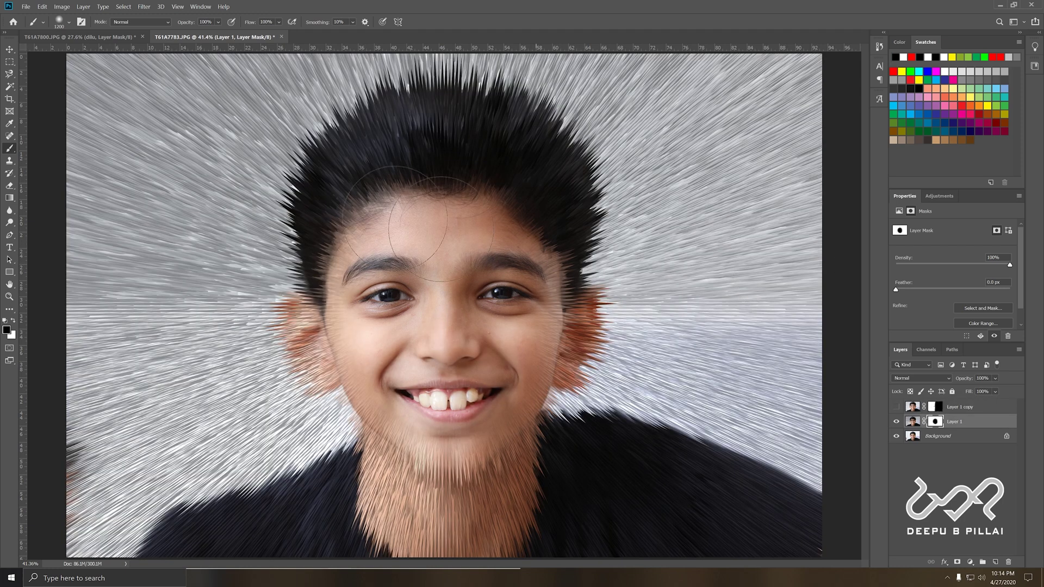
pyautogui.click(65, 37)
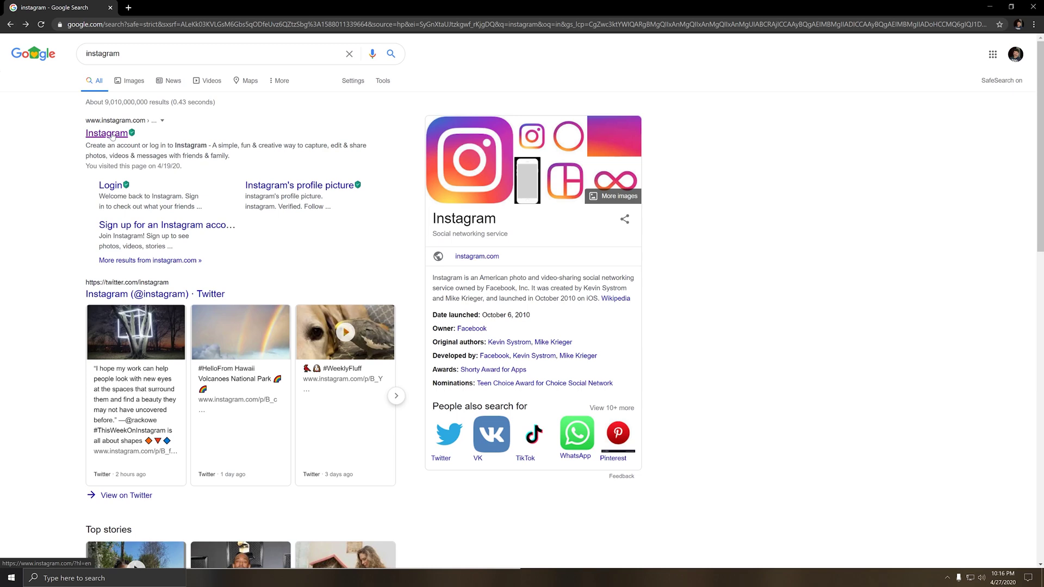
# - Open the Instagram site from the search results and show Chrome's developer tools
pyautogui.click(112, 134)
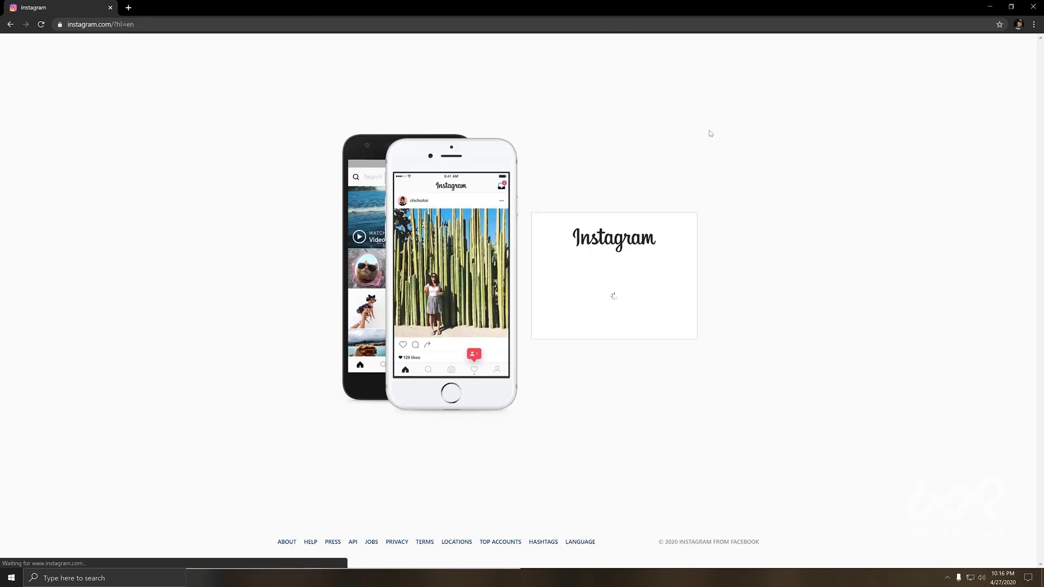
pyautogui.click(1033, 27)
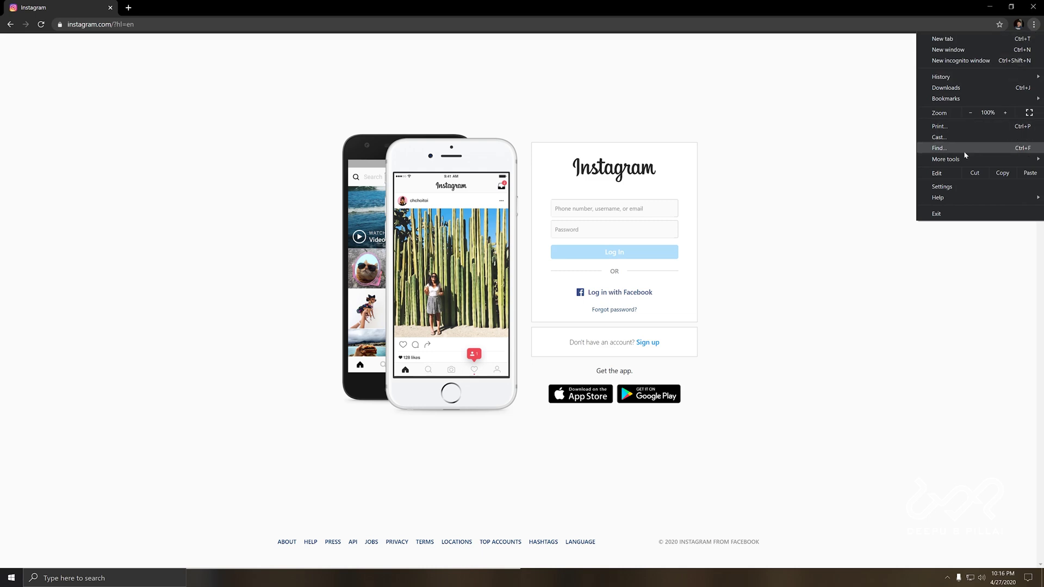
pyautogui.moveTo(960, 162)
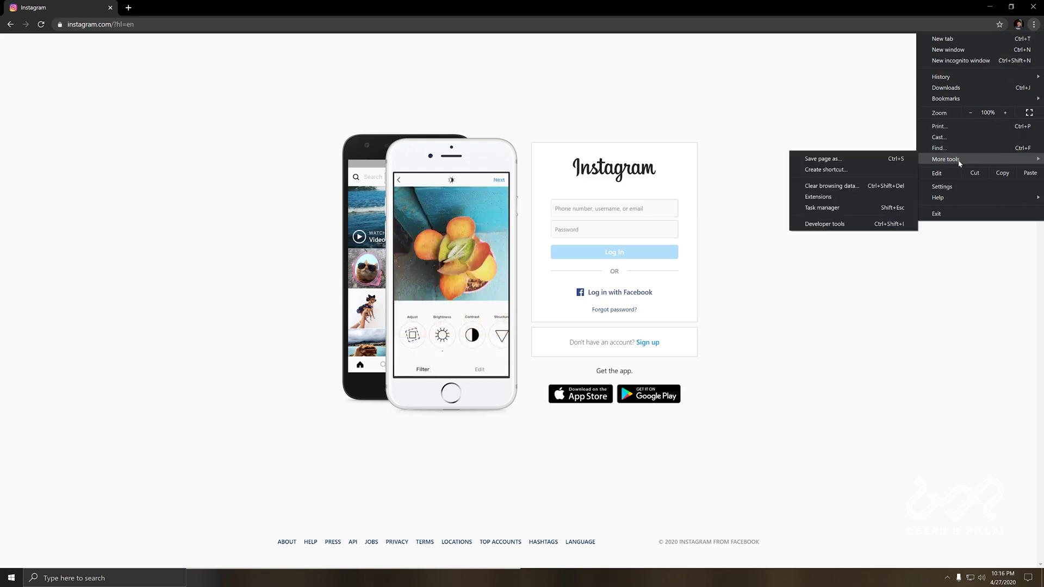
pyautogui.click(825, 223)
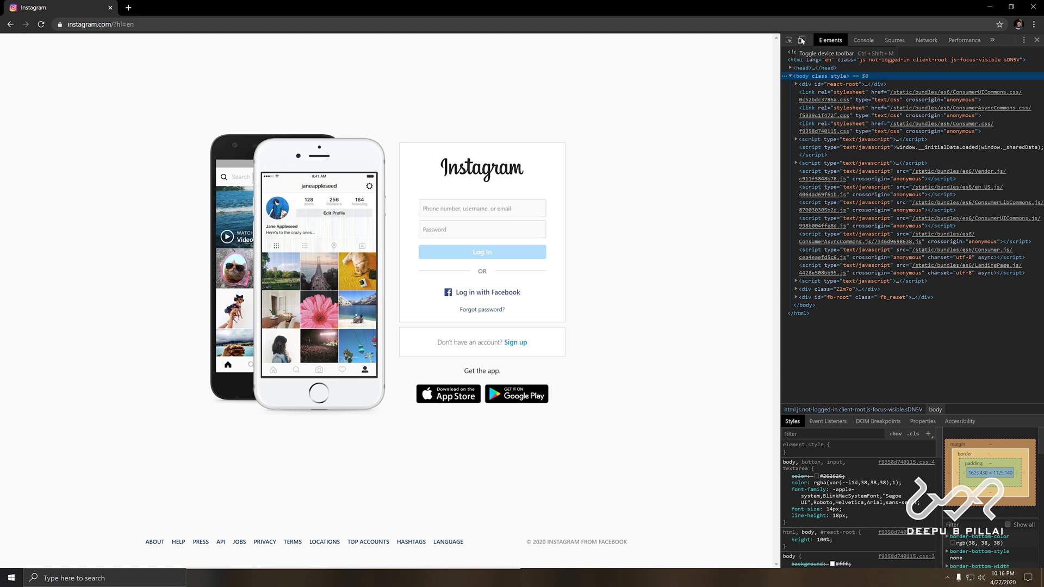
# - Emulate Instagram on an iPhone X (375×812) and open the emulated devices settings
pyautogui.click(801, 40)
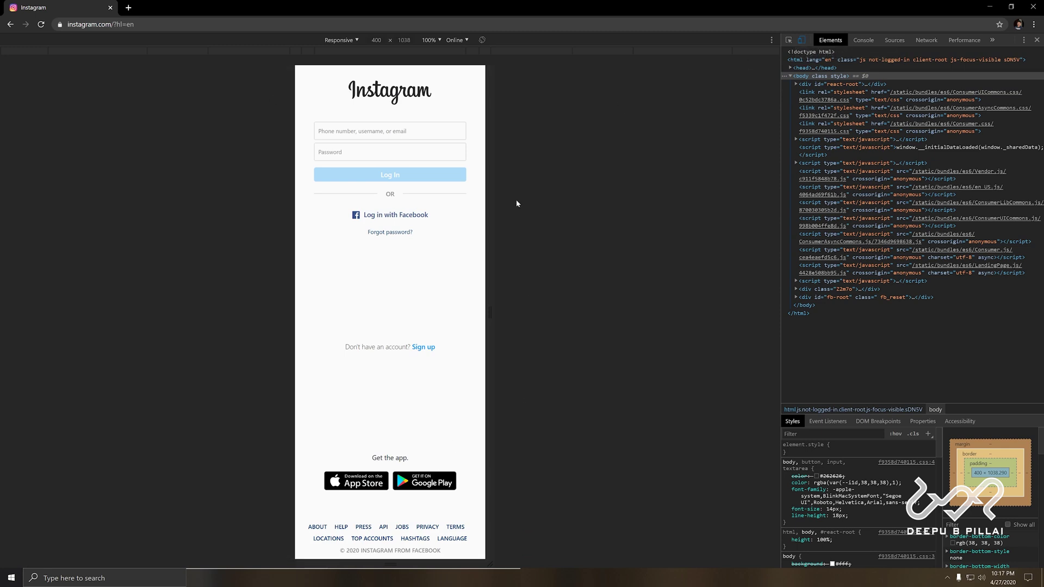
pyautogui.click(357, 41)
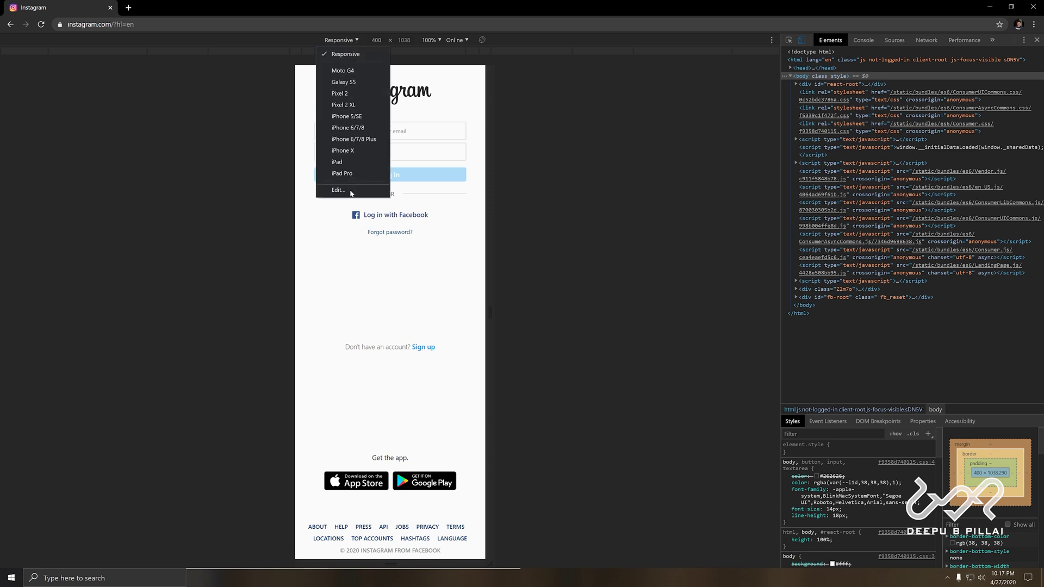
pyautogui.click(348, 151)
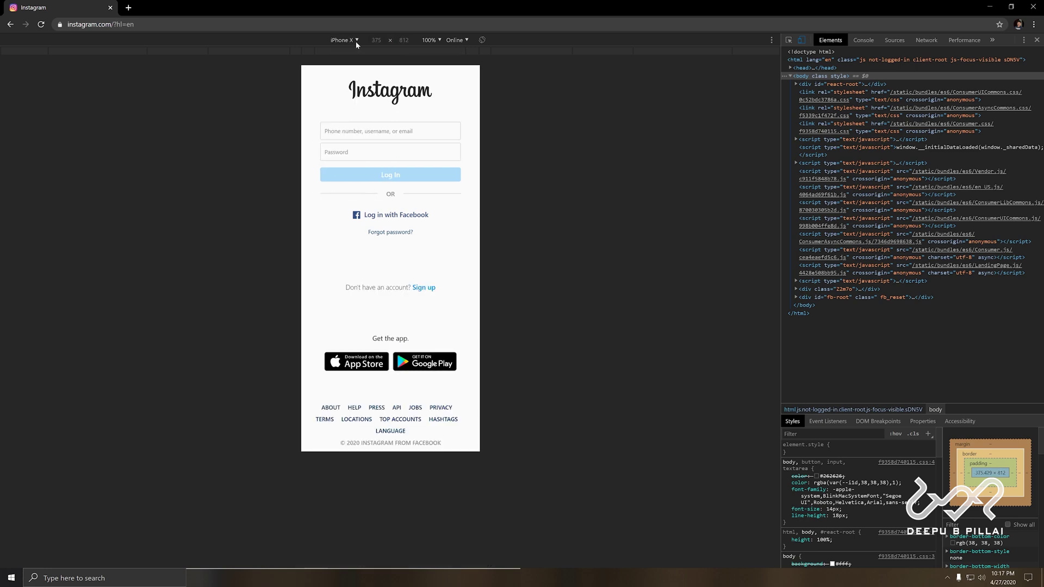
pyautogui.click(357, 42)
pyautogui.click(337, 190)
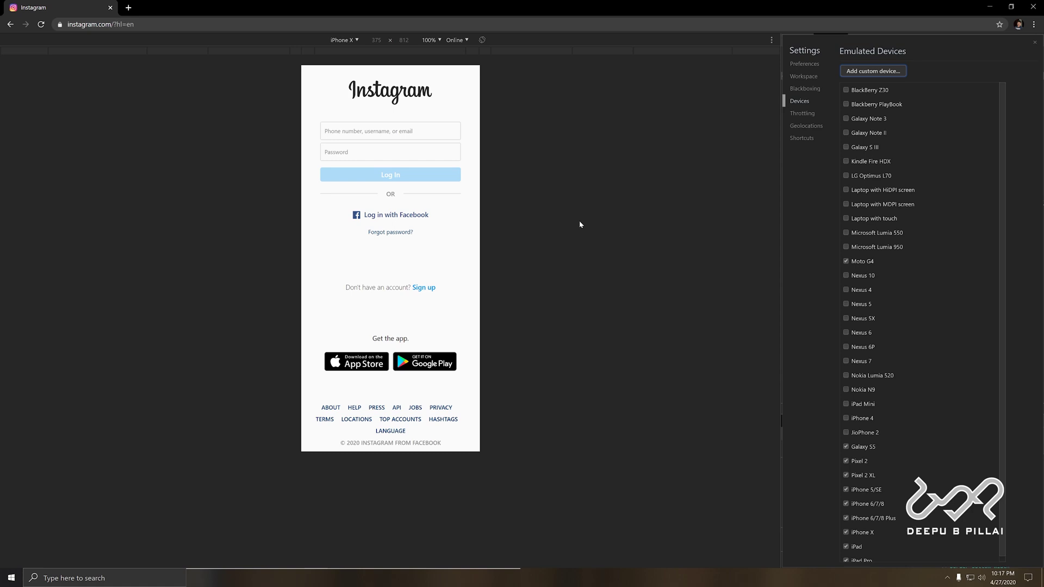
# - Close the DevTools Settings panel and developer tools to return Instagram to its desktop layout
pyautogui.click(1034, 42)
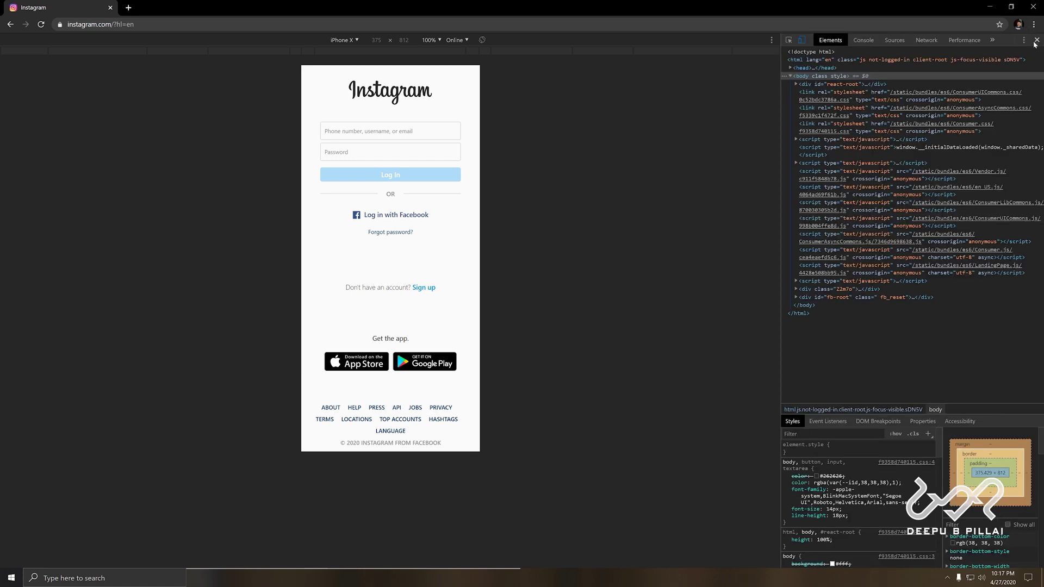
pyautogui.click(1036, 40)
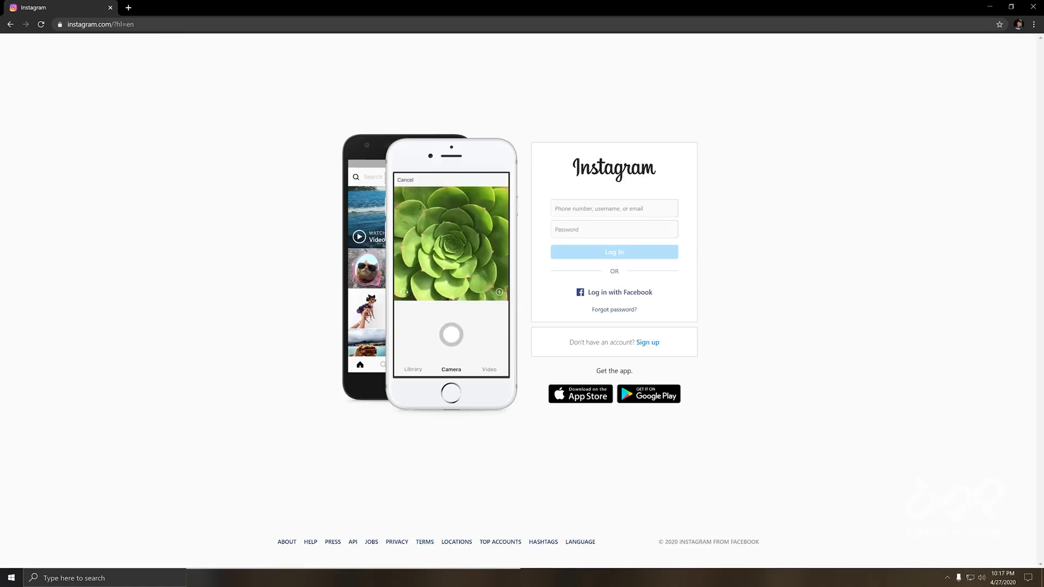